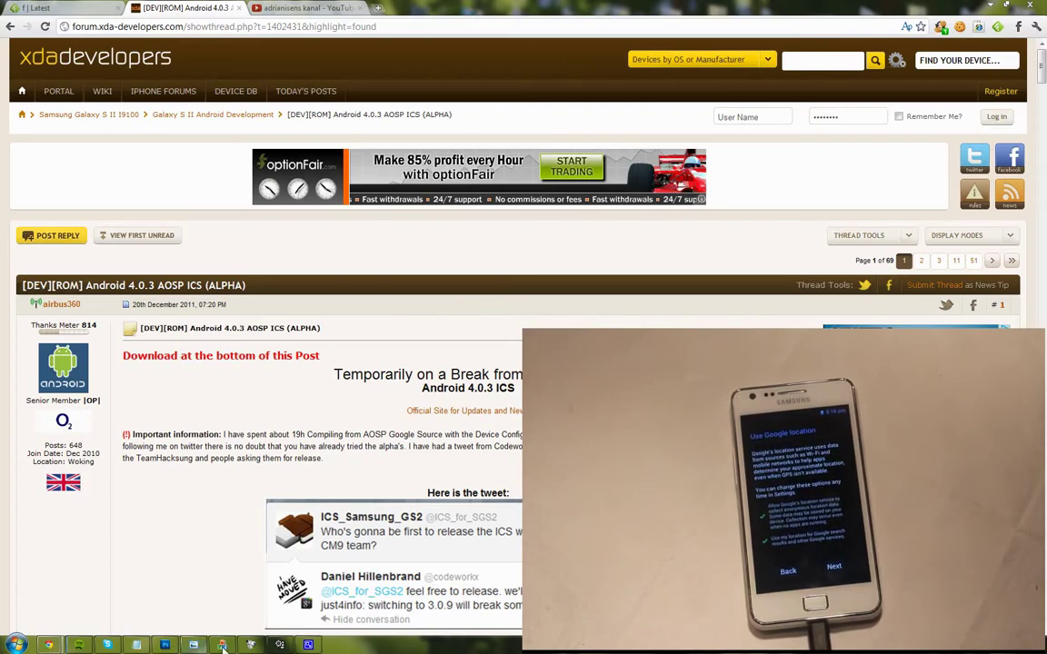
Step: Minimize the screen recorder window to uncover the XDA forum thread
{"action": "left_click", "coordinate": [307, 645]}
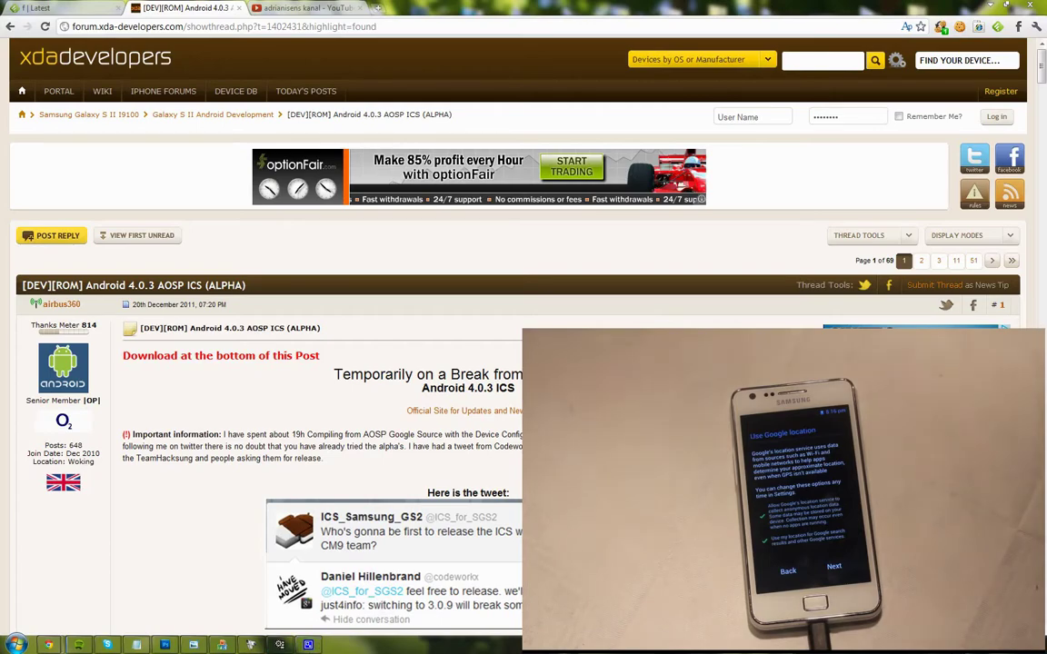
{"action": "left_click", "coordinate": [307, 645]}
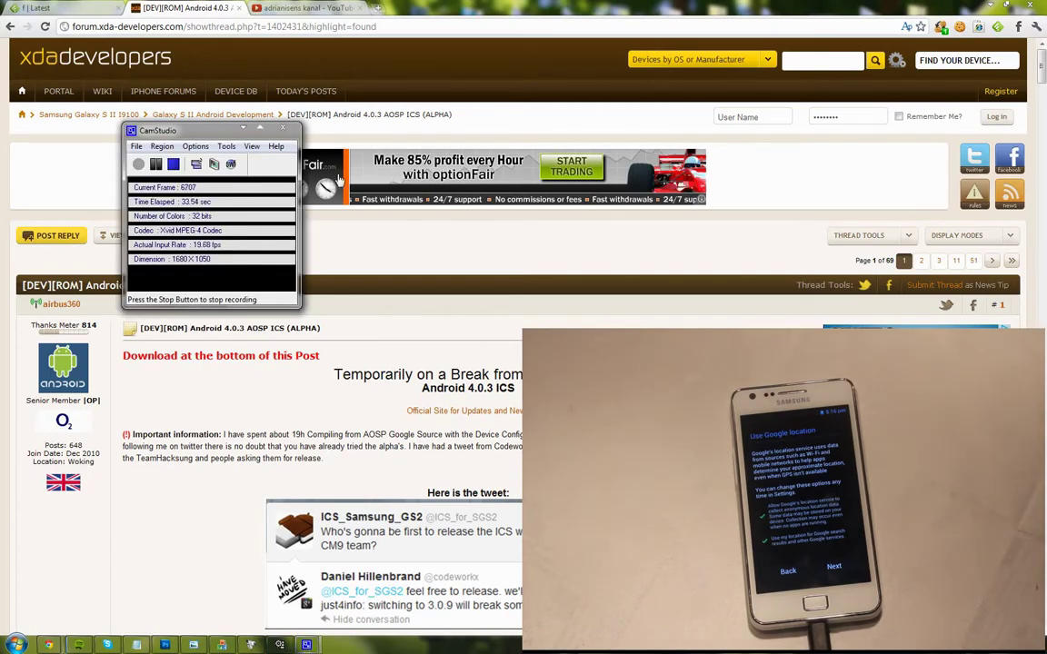
{"action": "left_click", "coordinate": [243, 131]}
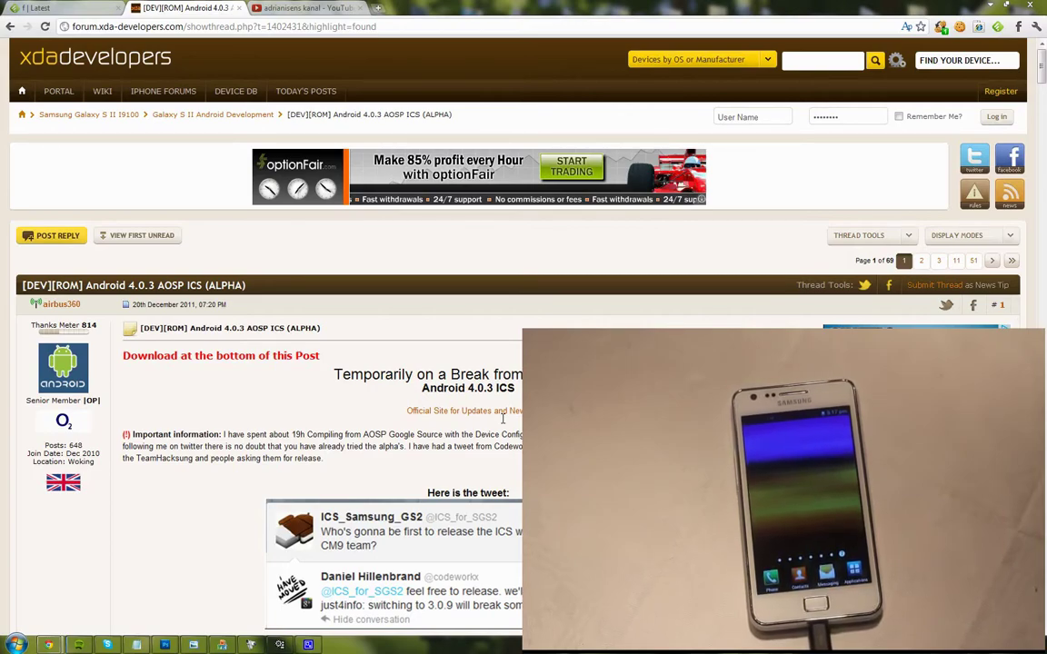
Step: Scroll past the screenshots and Working/Not Working lists to the Alpha 13 Downloads section
{"action": "scroll", "coordinate": [336, 384], "scroll_direction": "down", "scroll_amount": 15}
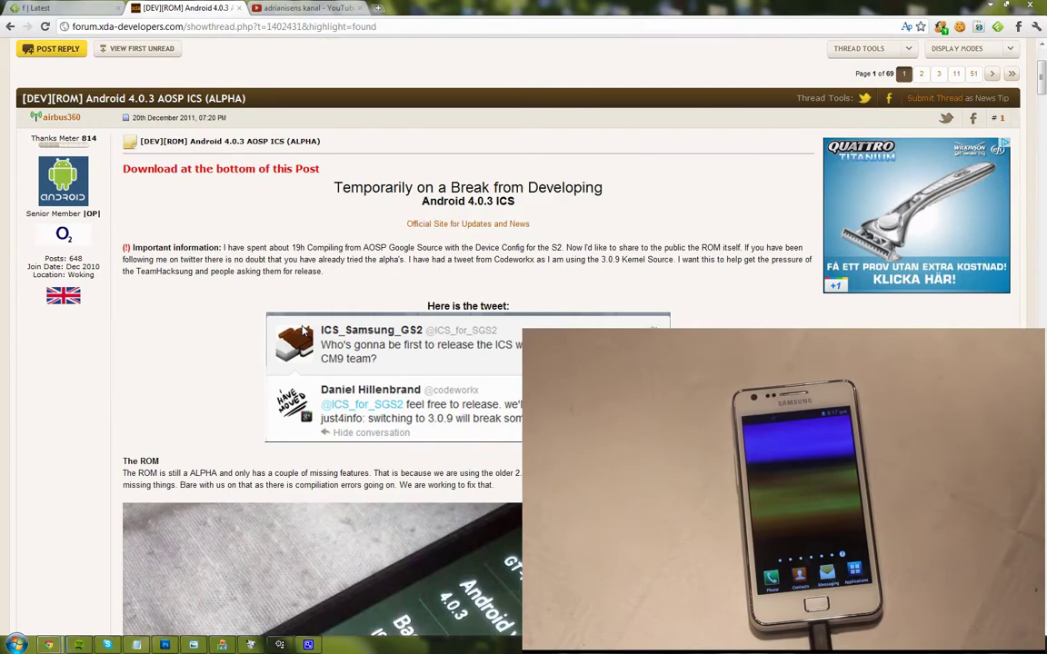
{"action": "scroll", "coordinate": [89, 252], "scroll_direction": "down", "scroll_amount": 7}
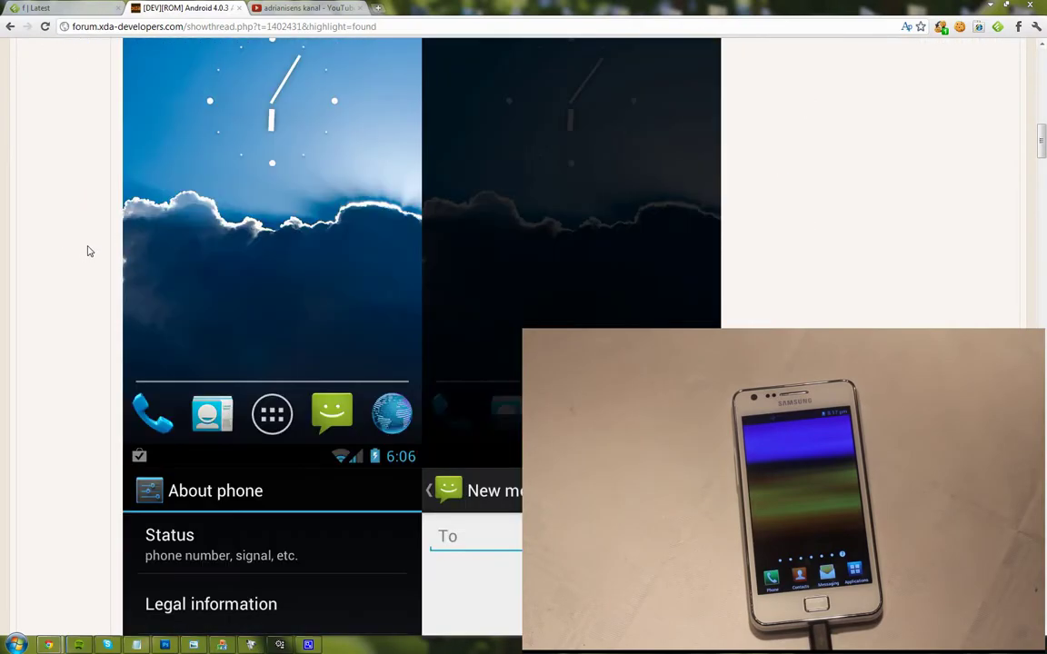
{"action": "scroll", "coordinate": [88, 254], "scroll_direction": "down", "scroll_amount": 5}
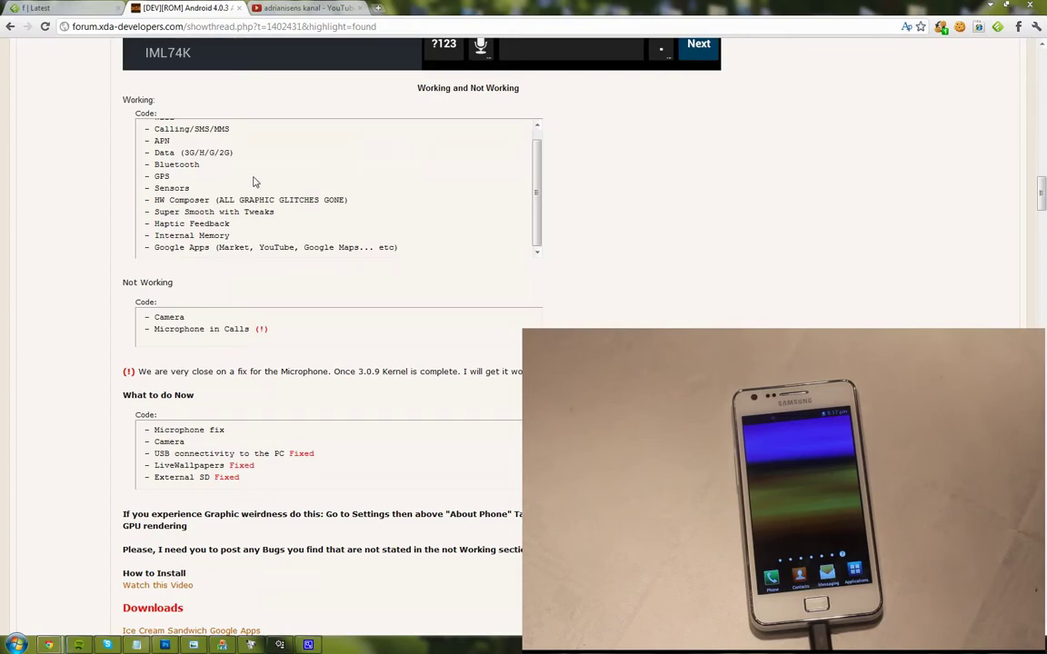
{"action": "scroll", "coordinate": [134, 252], "scroll_direction": "down", "scroll_amount": 5}
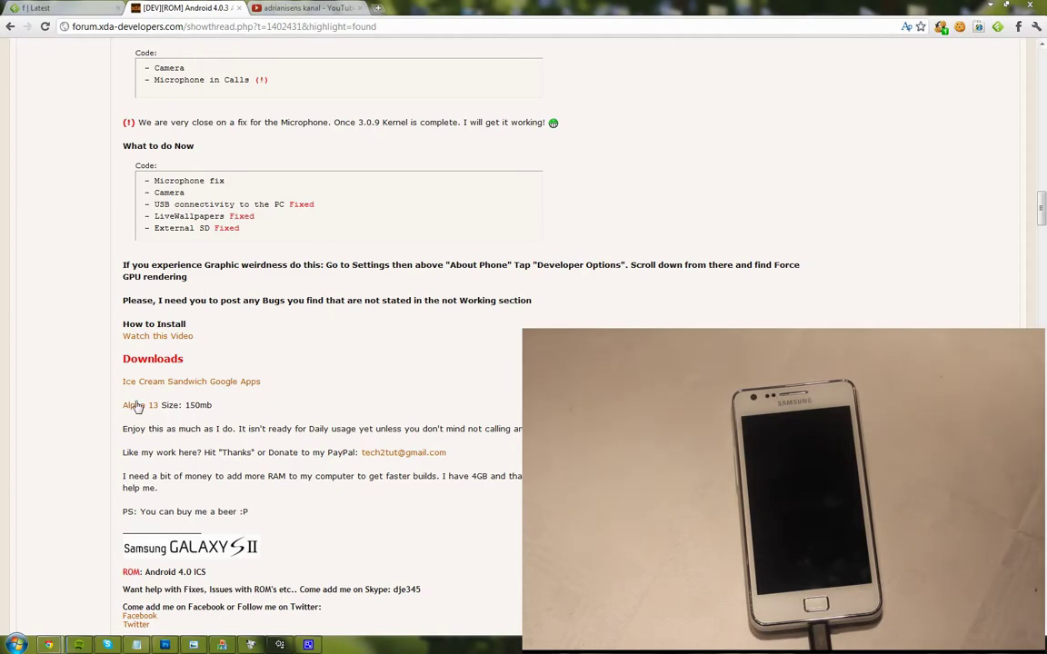
Step: Open the Computer view and go into the LA-PUBLIC (H:) drive
{"action": "key", "text": "super"}
{"action": "left_click", "coordinate": [186, 370]}
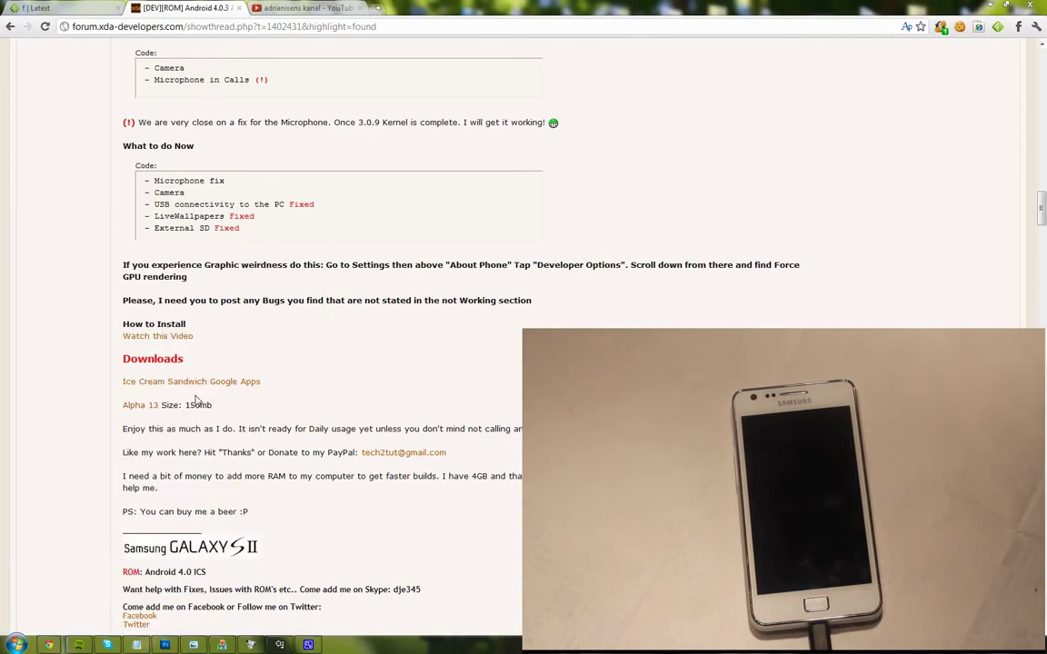
{"action": "double_click", "coordinate": [621, 103]}
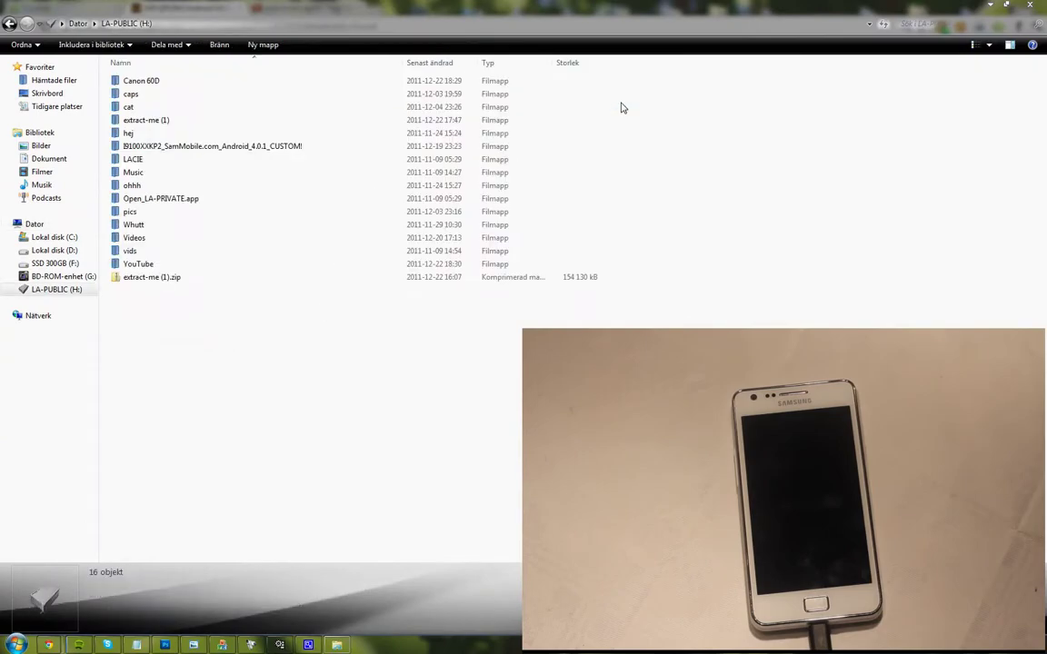
Step: Extract extract-me (1).zip with 7-Zip into 2011-12-20.16.06.22, then return to Computer
{"action": "left_click", "coordinate": [292, 288]}
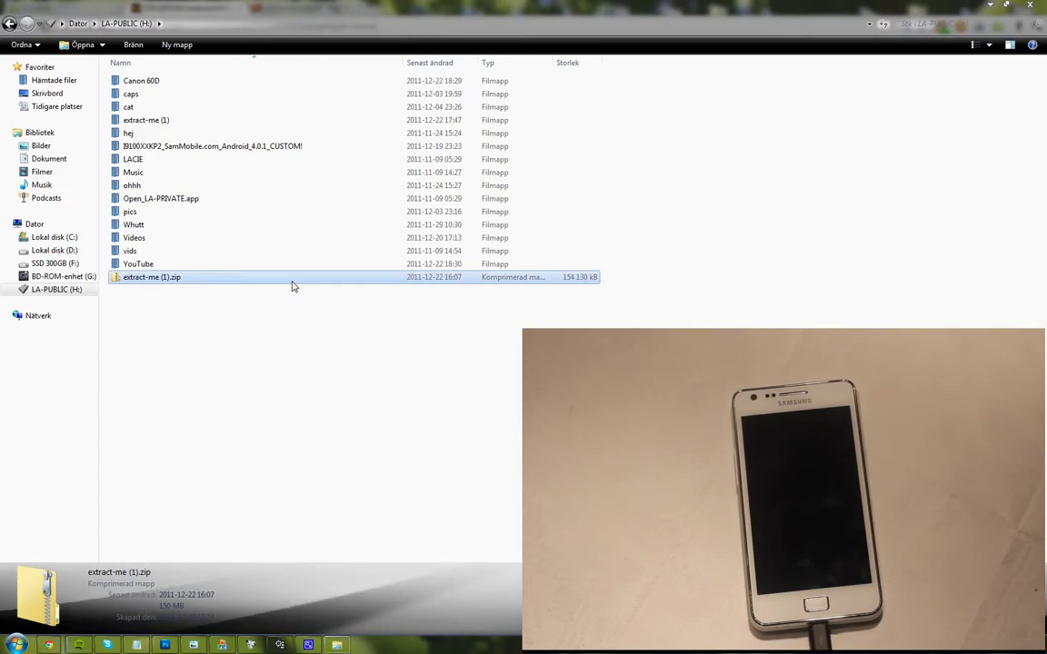
{"action": "right_click", "coordinate": [293, 288]}
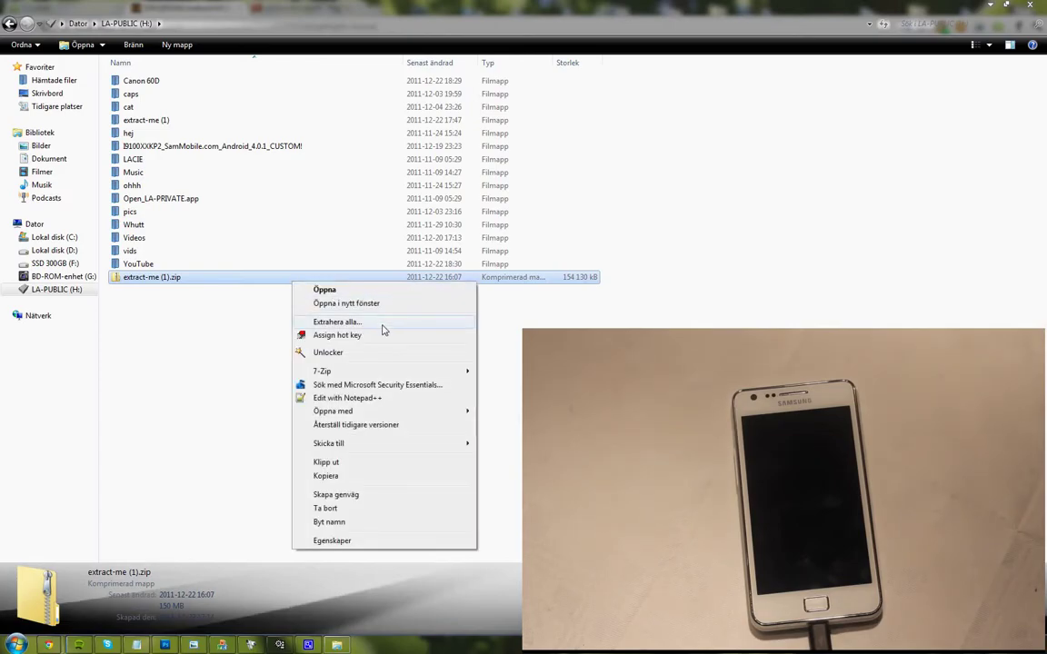
{"action": "mouse_move", "coordinate": [421, 371]}
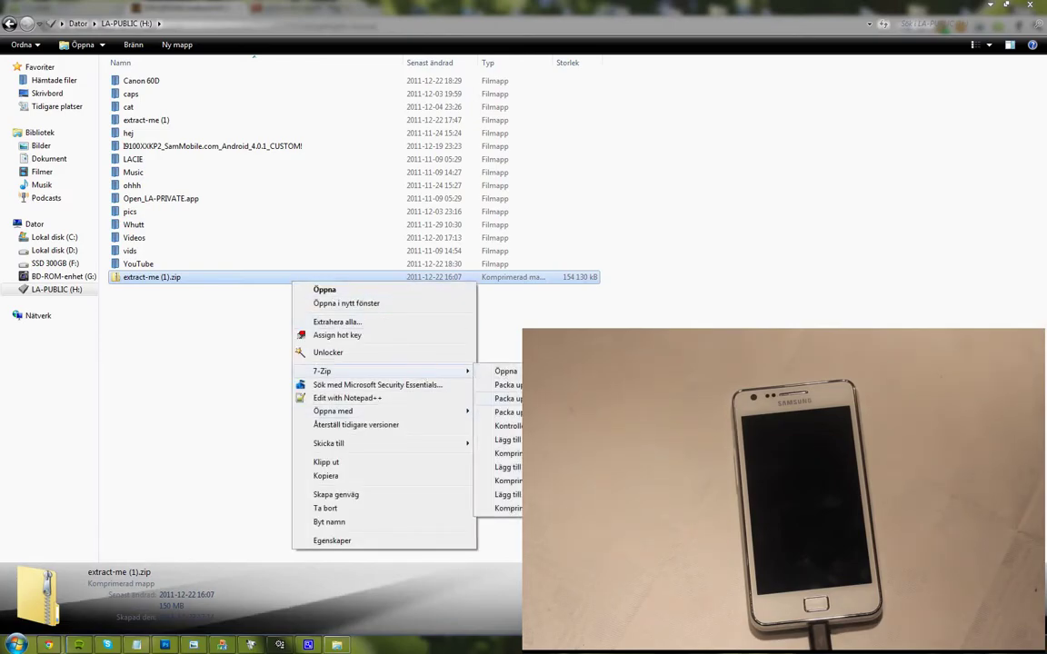
{"action": "left_click", "coordinate": [509, 398]}
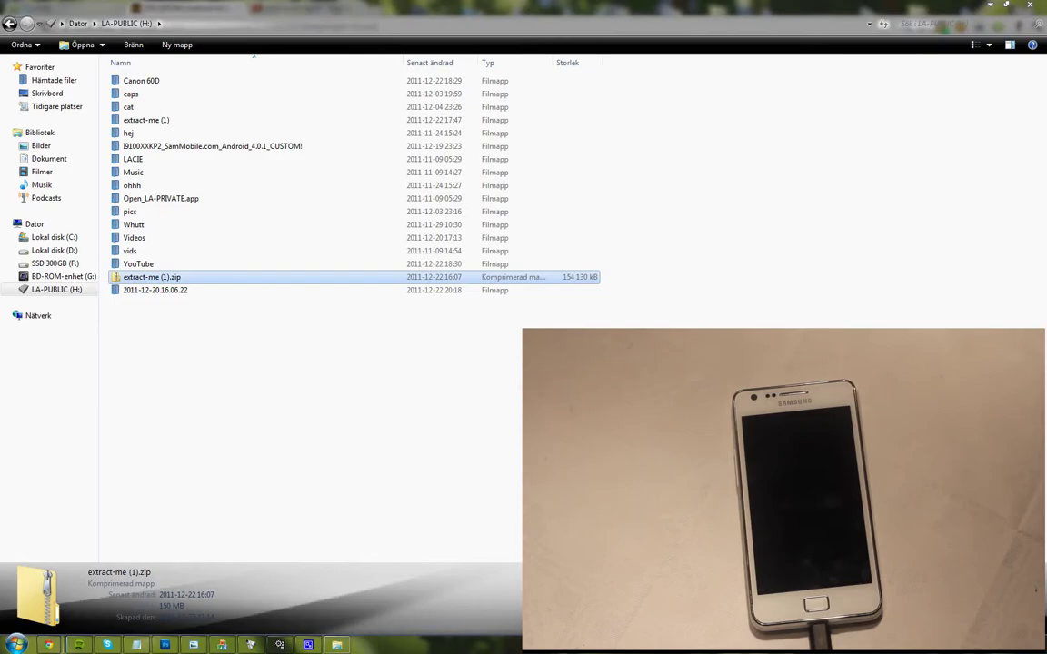
{"action": "left_click", "coordinate": [298, 290]}
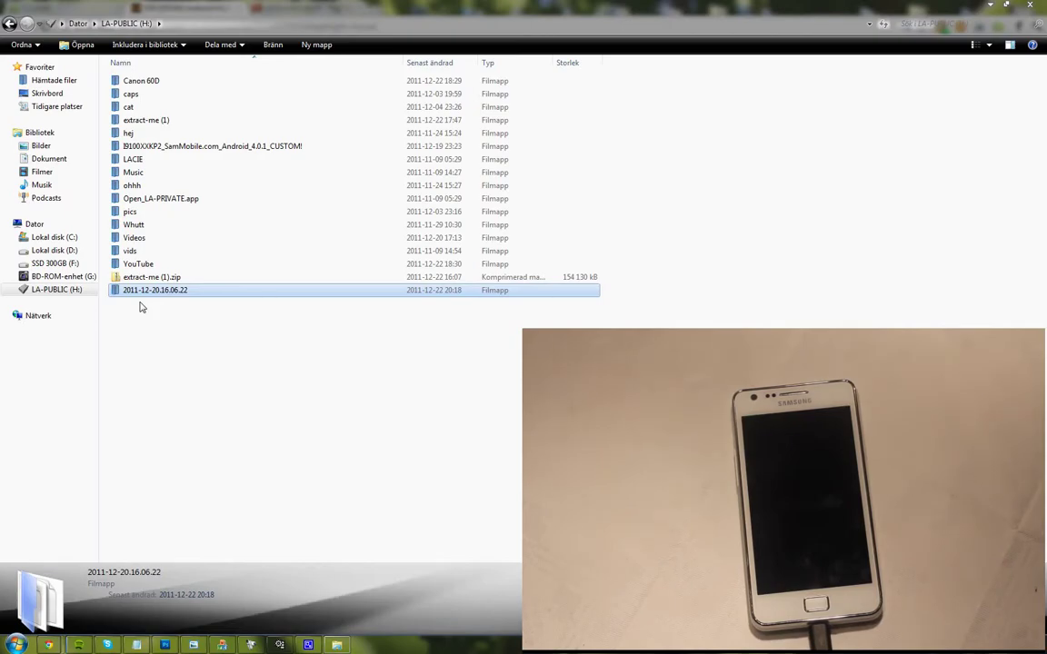
{"action": "left_click", "coordinate": [50, 226]}
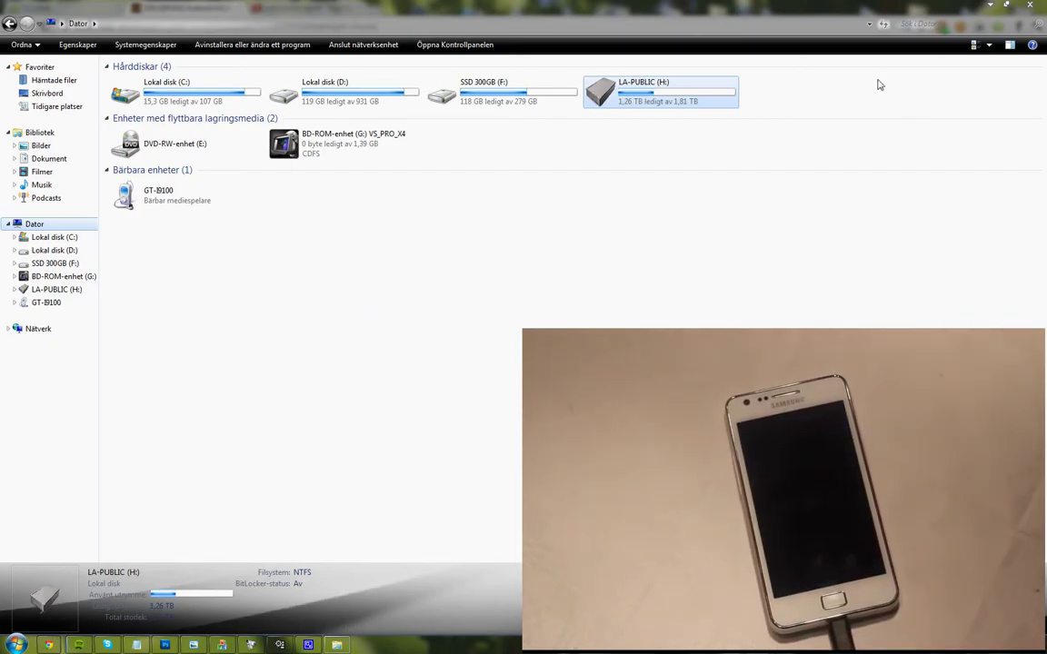
Step: Open the GT-I9100 phone's internal storage and its clockworkmod folder
{"action": "double_click", "coordinate": [182, 195]}
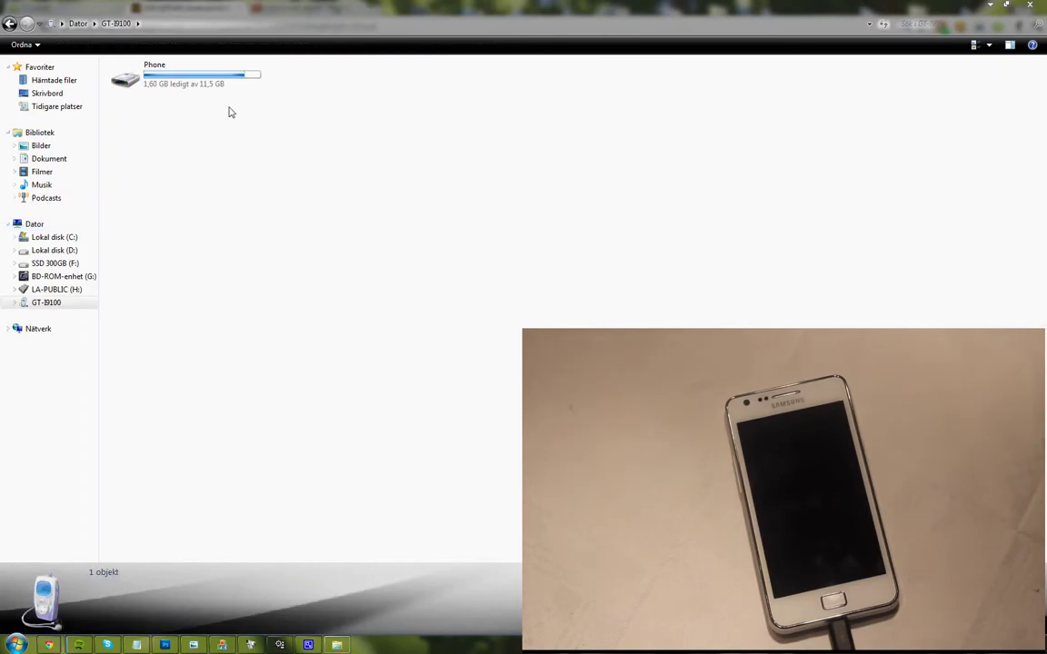
{"action": "double_click", "coordinate": [217, 64]}
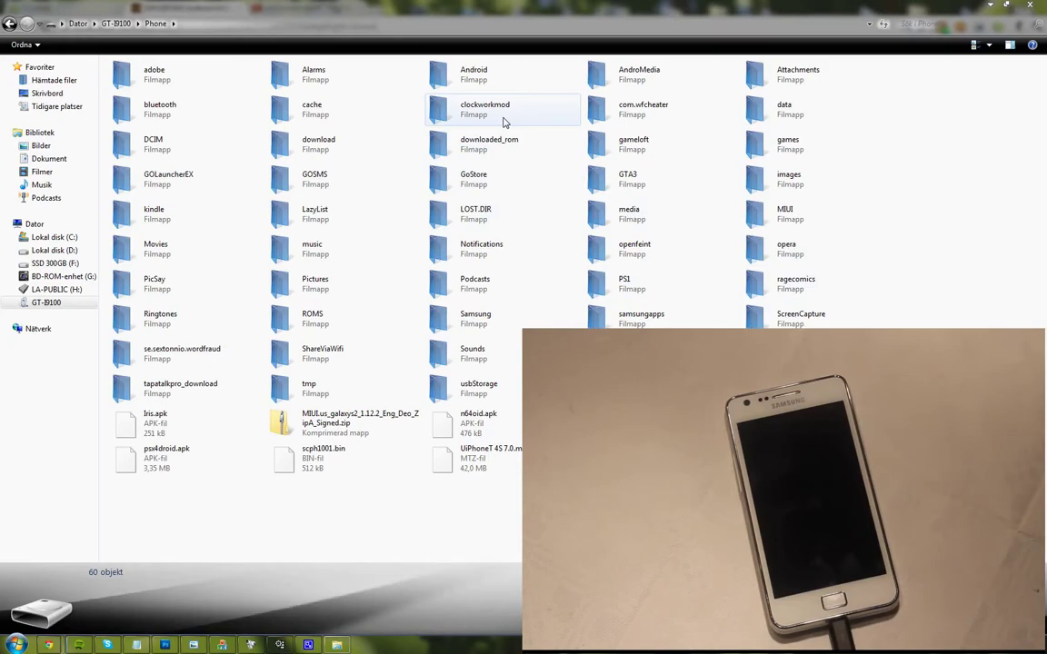
{"action": "left_click", "coordinate": [486, 117]}
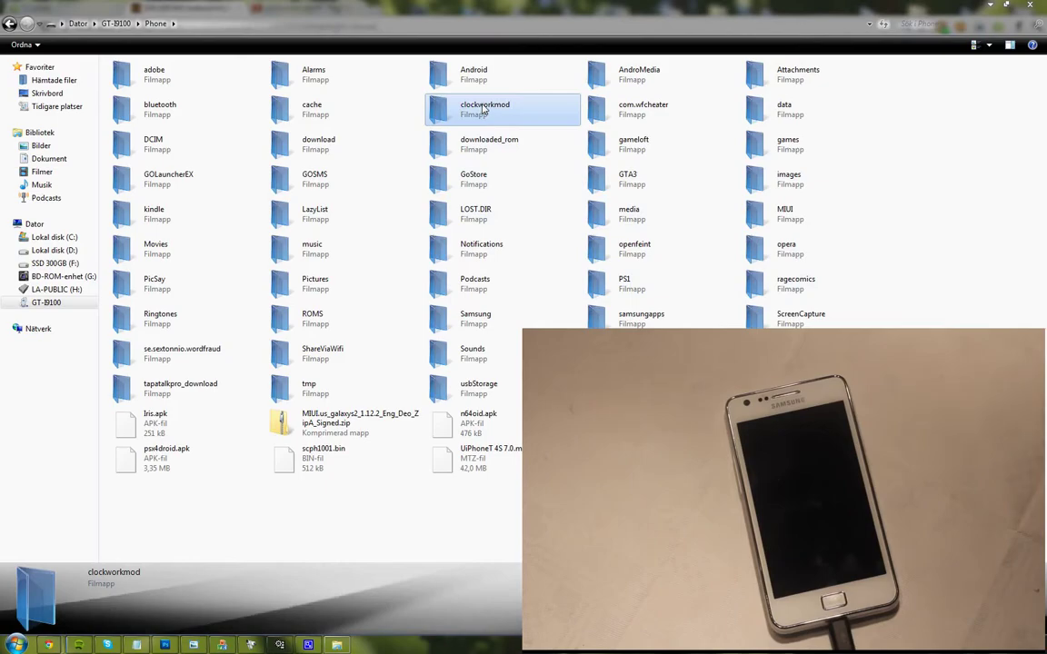
{"action": "double_click", "coordinate": [484, 109]}
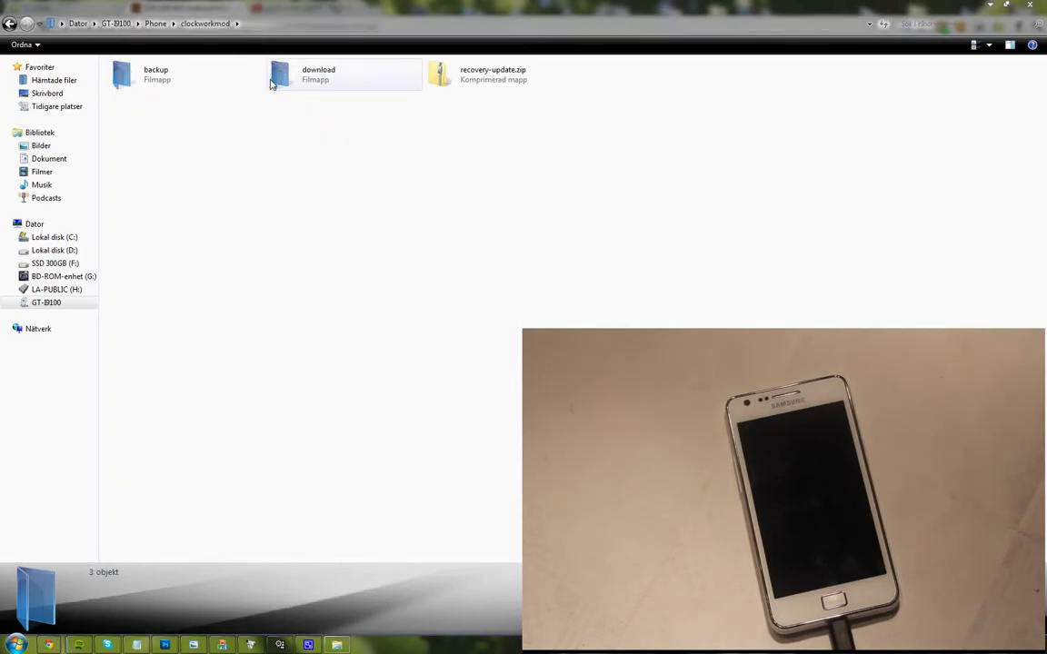
Step: Shrink the window, inspect the 2011-12-20.16.06.22 backup, then return to clockworkmod
{"action": "double_click", "coordinate": [206, 82]}
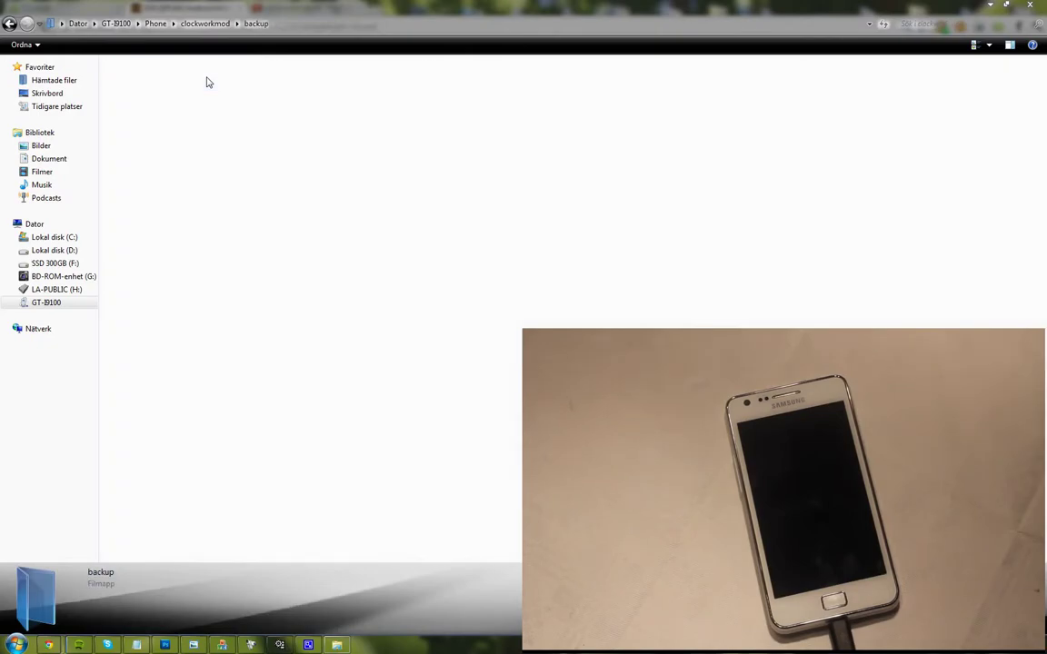
{"action": "double_click", "coordinate": [484, 6]}
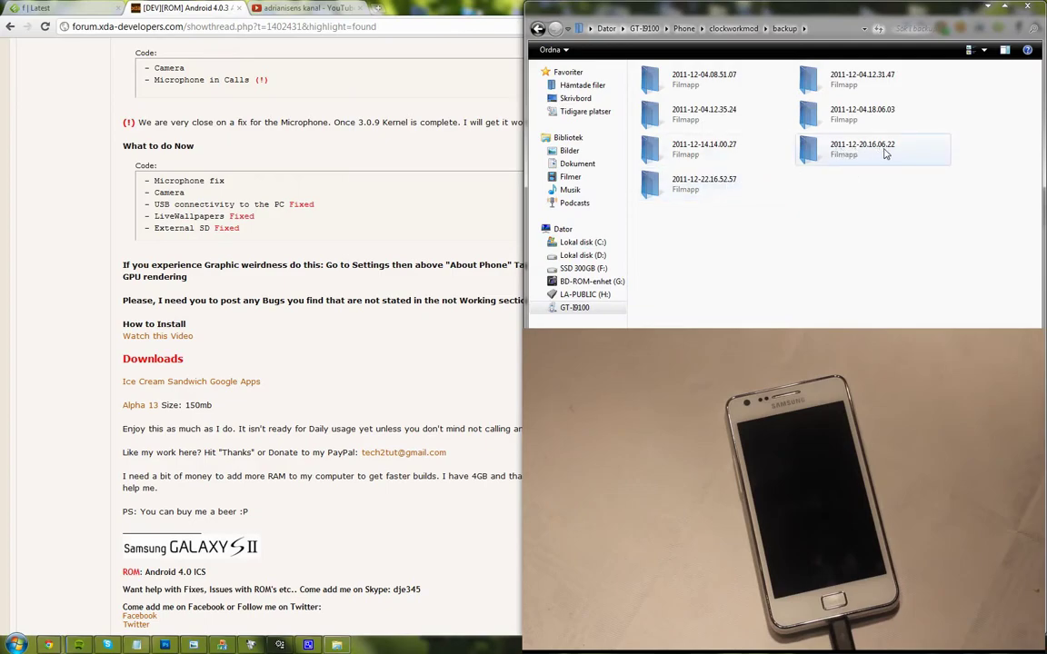
{"action": "double_click", "coordinate": [829, 157]}
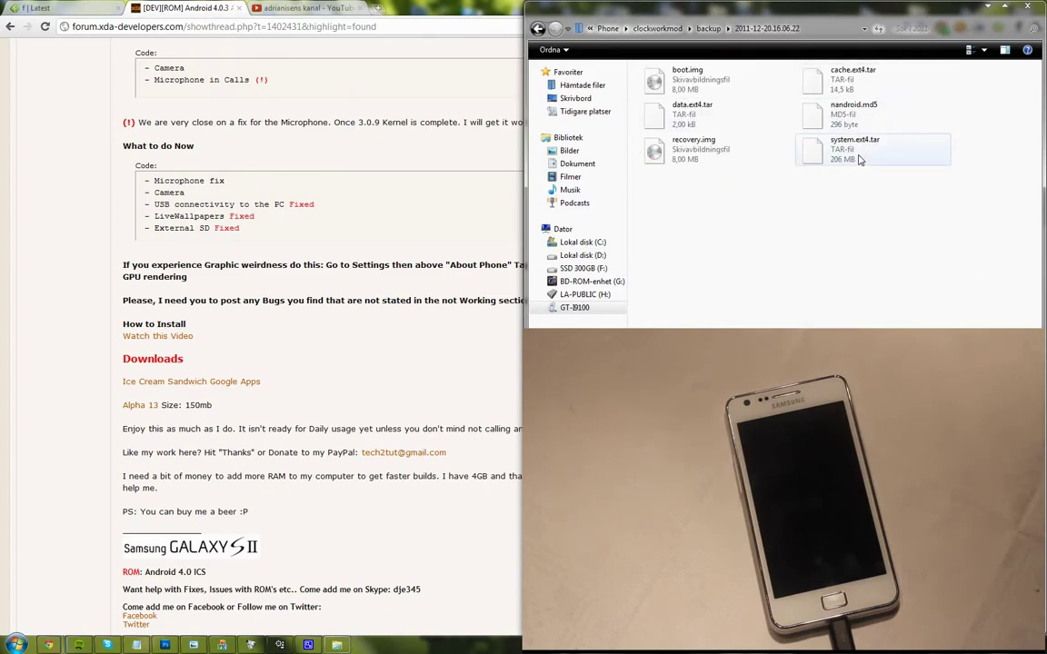
{"action": "left_click", "coordinate": [540, 28]}
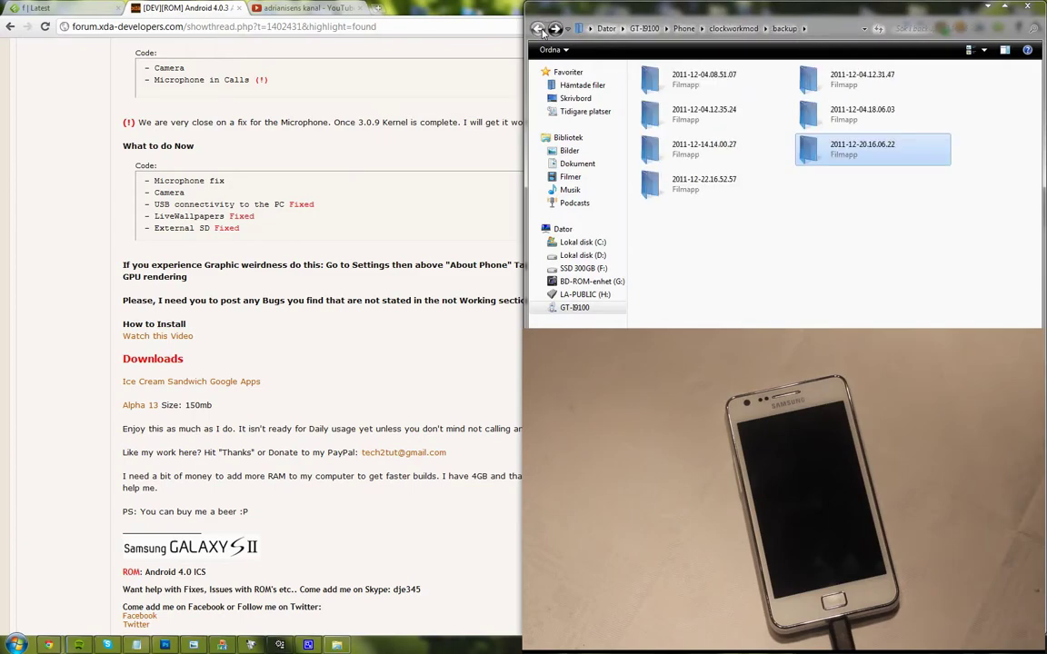
{"action": "left_click", "coordinate": [539, 29]}
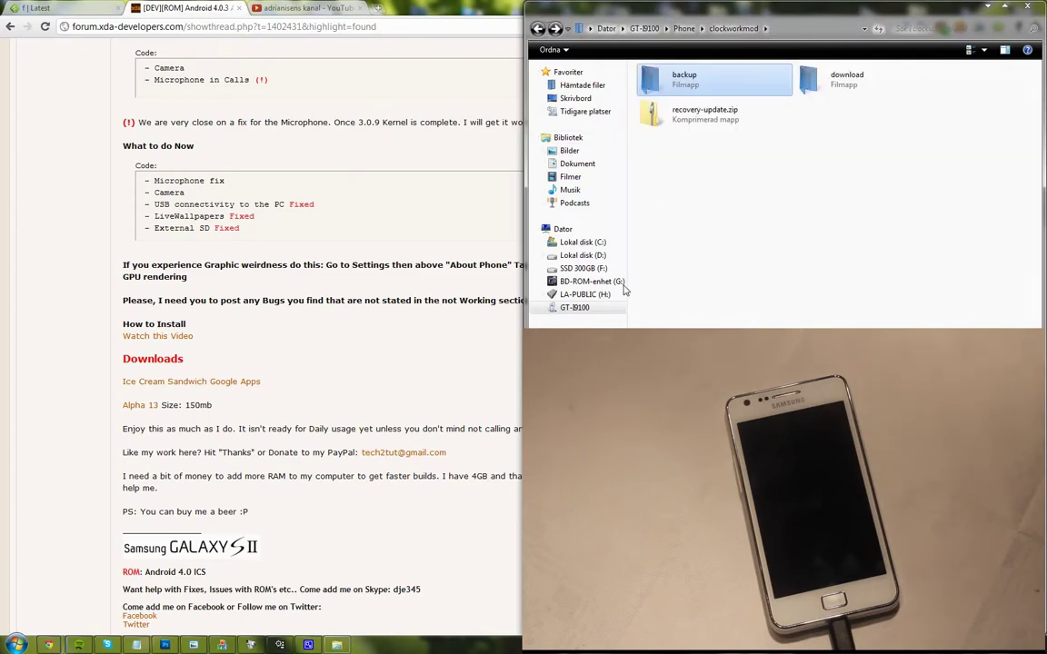
Step: Show the LA-PUBLIC (H:) drive's folders and files in Explorer
{"action": "left_click", "coordinate": [585, 294]}
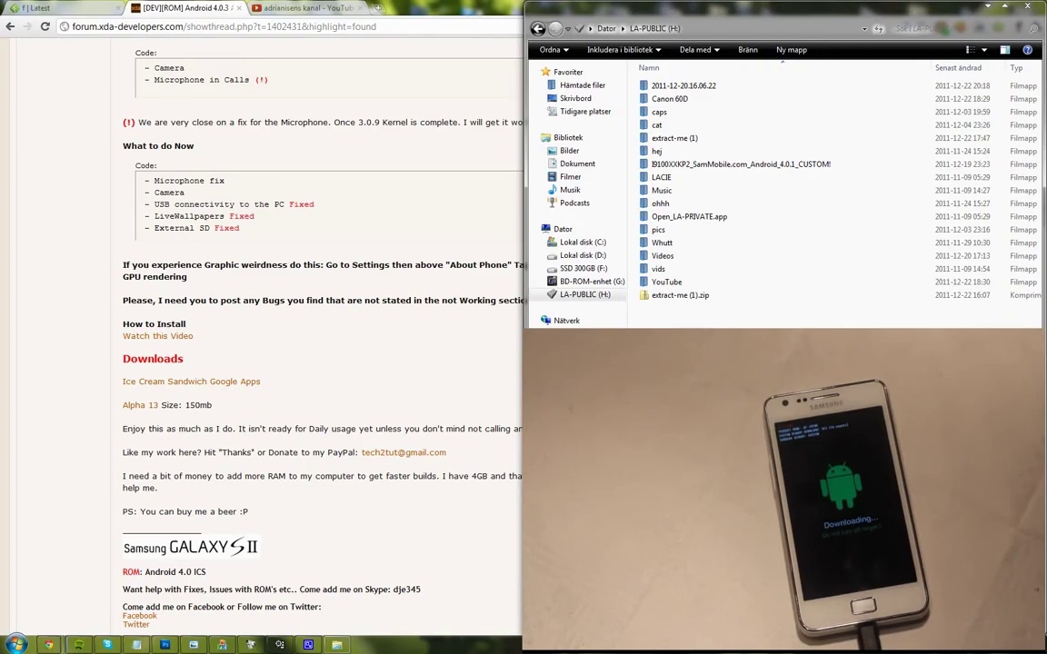
Step: Launch Odin3 by searching 'od' from the Start menu
{"action": "key", "text": "super"}
{"action": "type", "text": "od"}
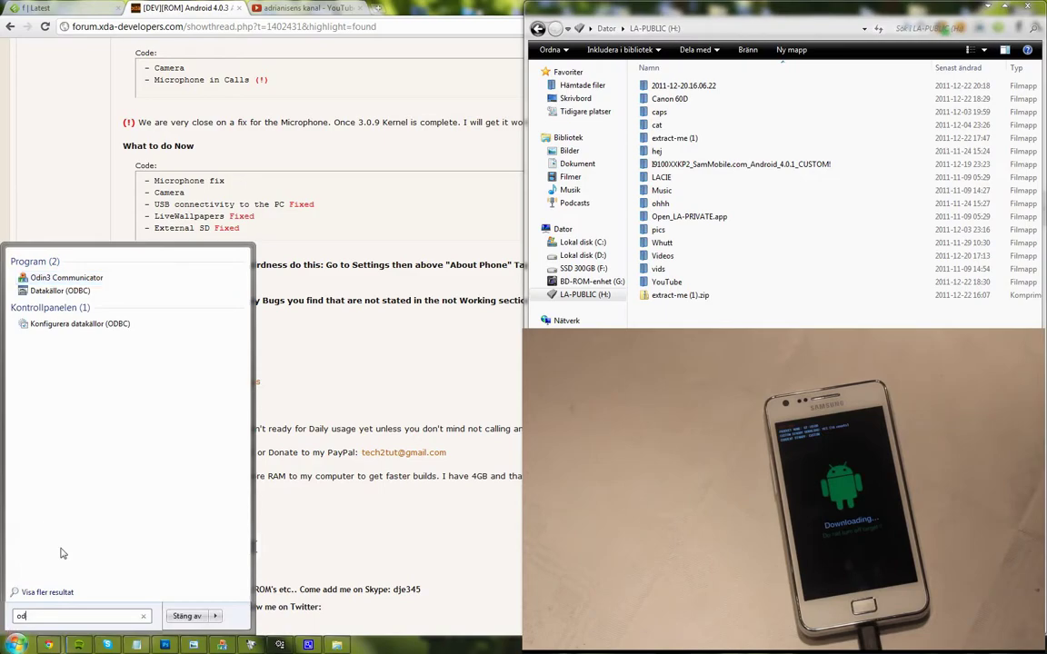
{"action": "key", "text": "Return"}
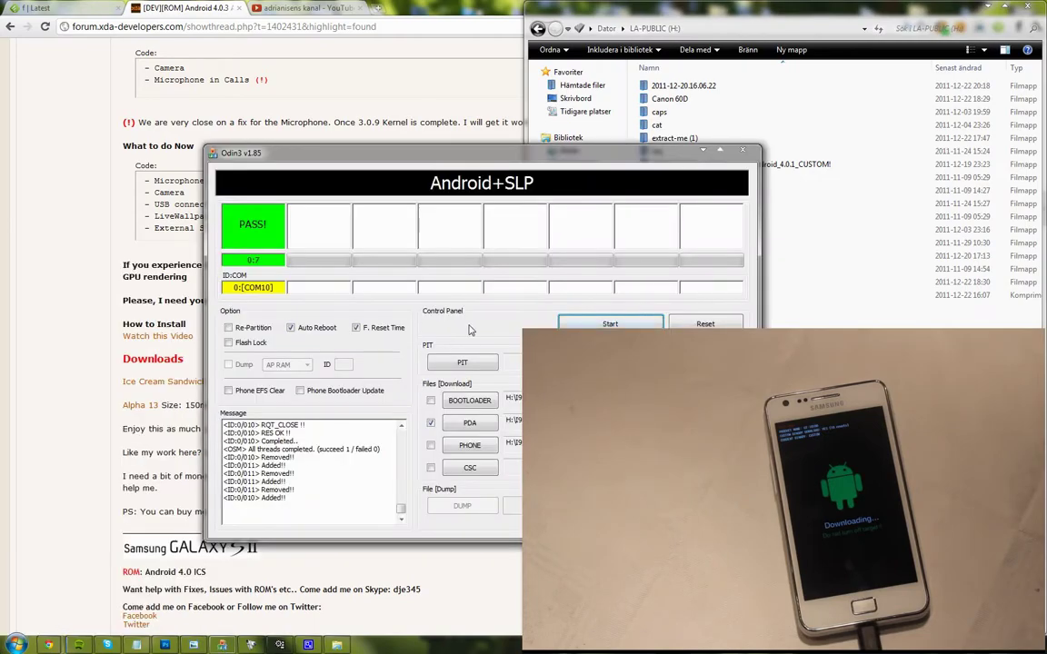
Step: Load GT-I9100_ClockworkMod-Recovery_4.0.0.2 (1).tar from the desktop as the PDA file
{"action": "left_click", "coordinate": [469, 422]}
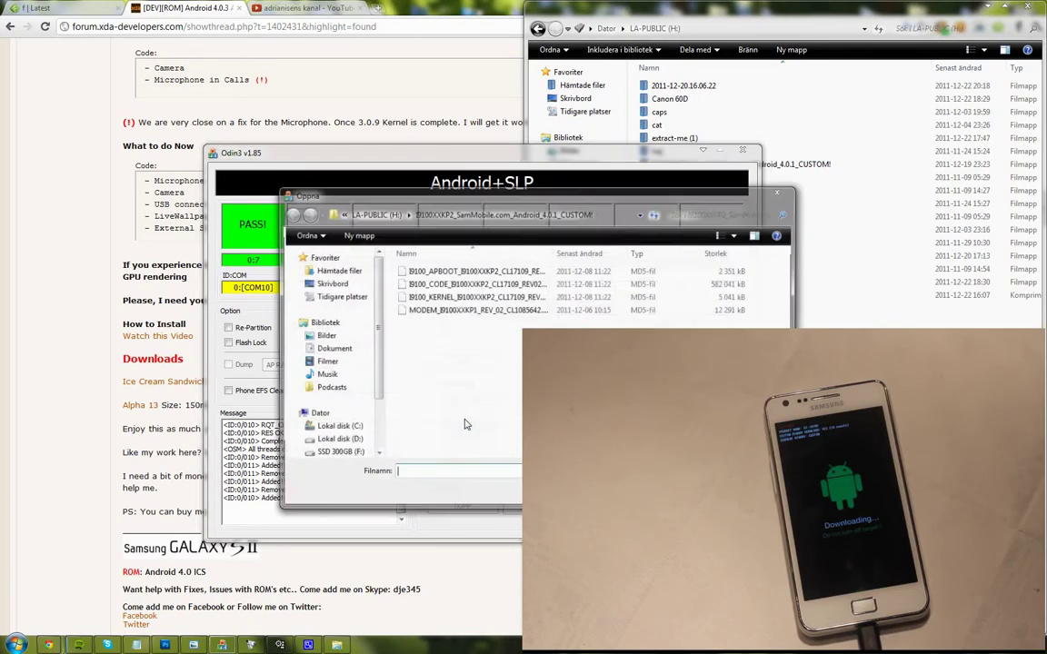
{"action": "scroll", "coordinate": [346, 381], "scroll_direction": "down", "scroll_amount": 2}
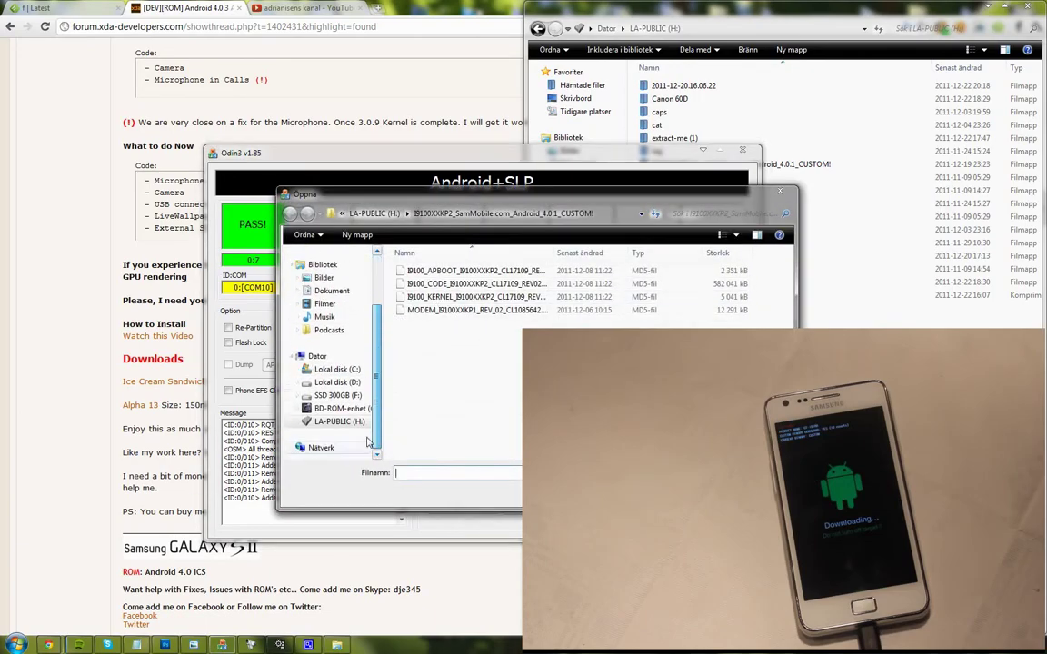
{"action": "left_click", "coordinate": [343, 423]}
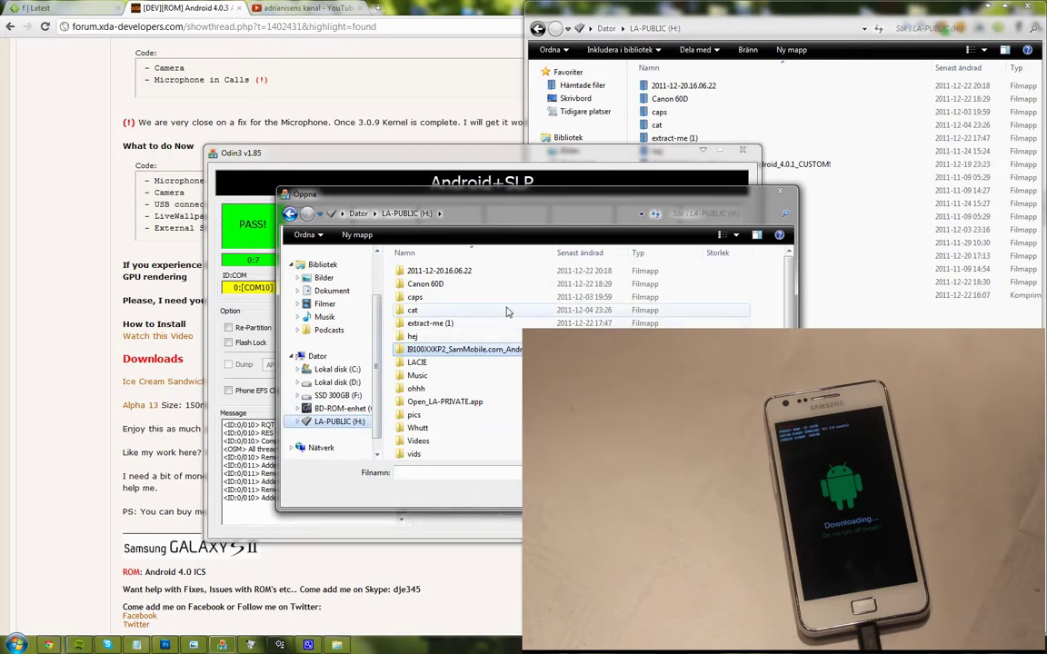
{"action": "scroll", "coordinate": [368, 327], "scroll_direction": "up", "scroll_amount": 3}
{"action": "left_click", "coordinate": [329, 283]}
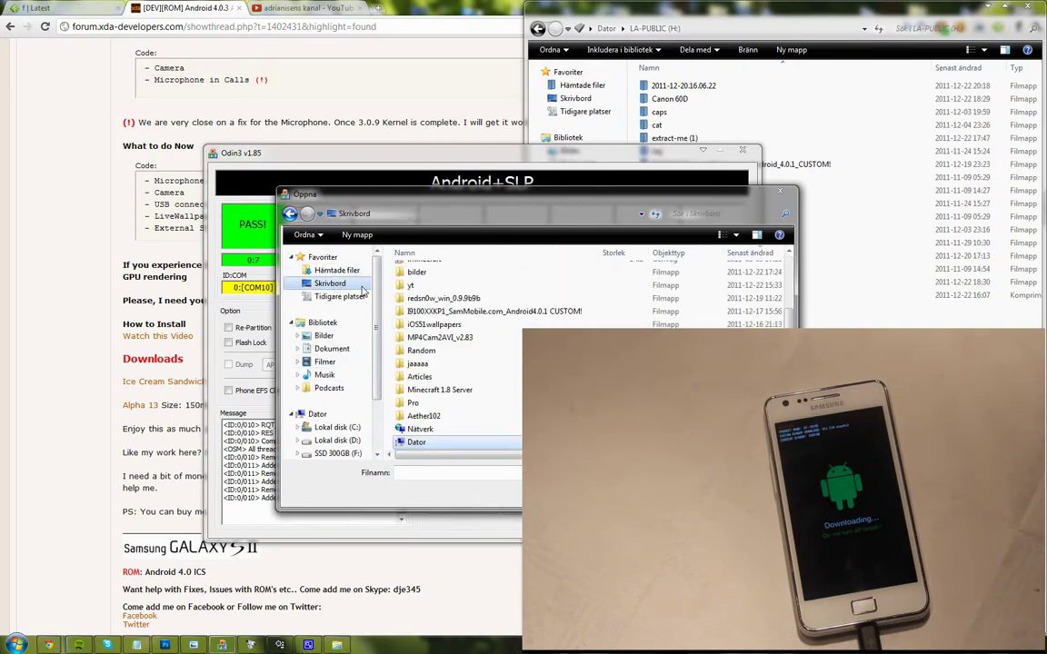
{"action": "left_click", "coordinate": [481, 312]}
{"action": "scroll", "coordinate": [482, 309], "scroll_direction": "up", "scroll_amount": 3}
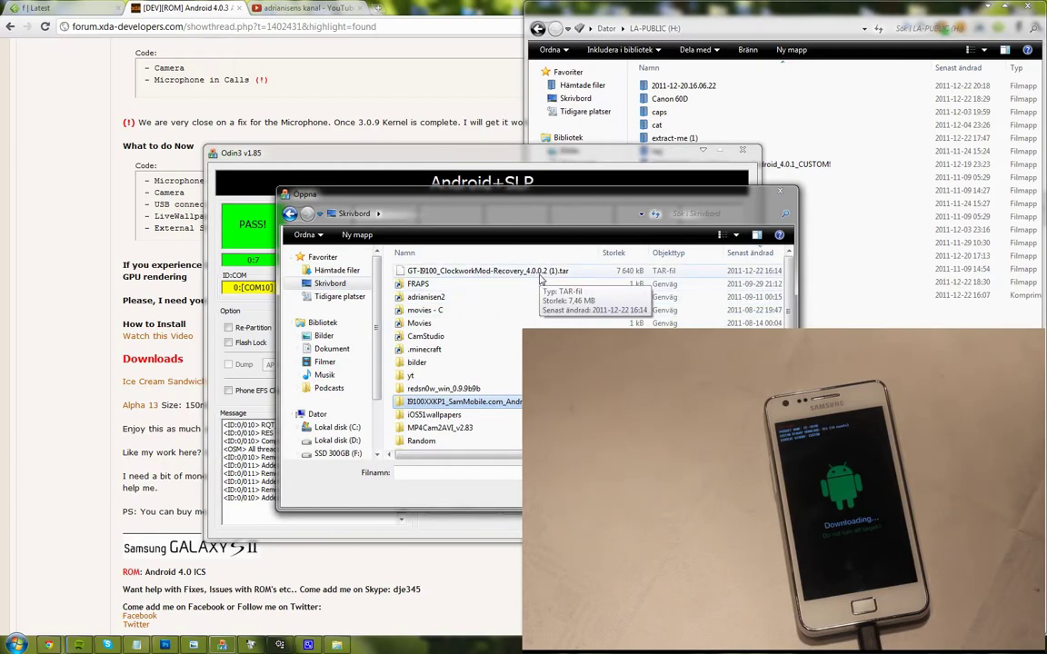
{"action": "double_click", "coordinate": [539, 274]}
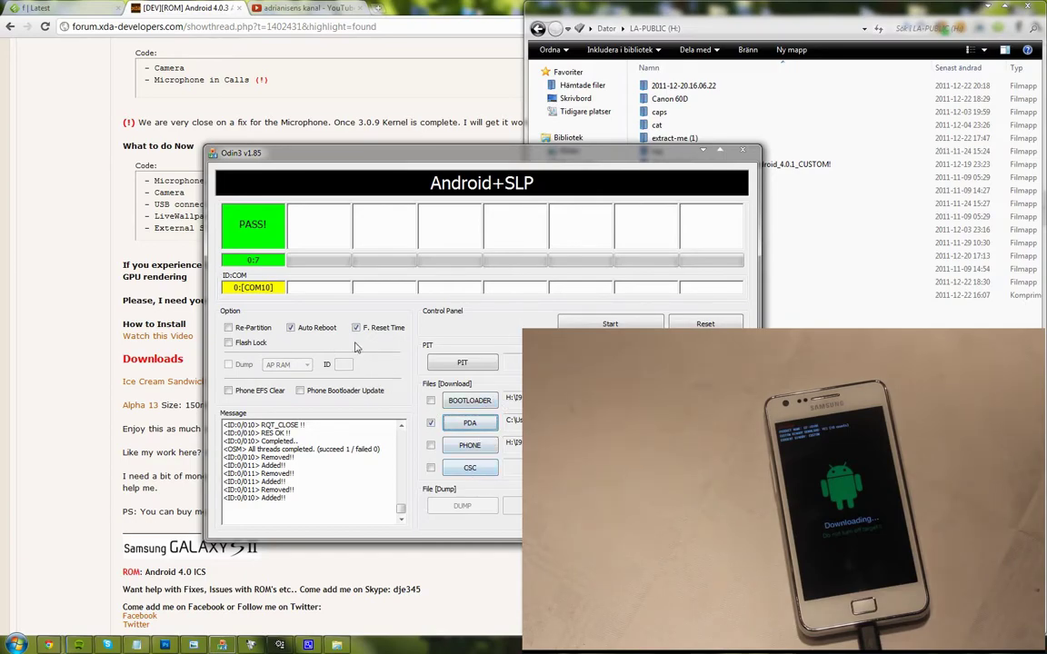
Step: Start flashing the ClockworkMod recovery to the Galaxy S II in Odin3
{"action": "left_click", "coordinate": [610, 323]}
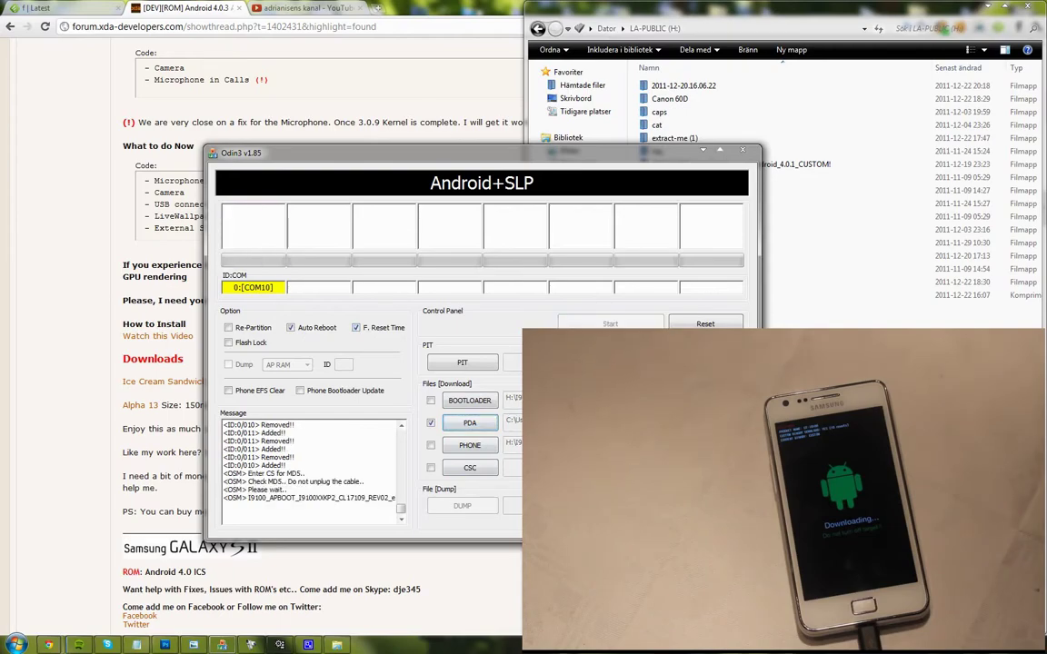